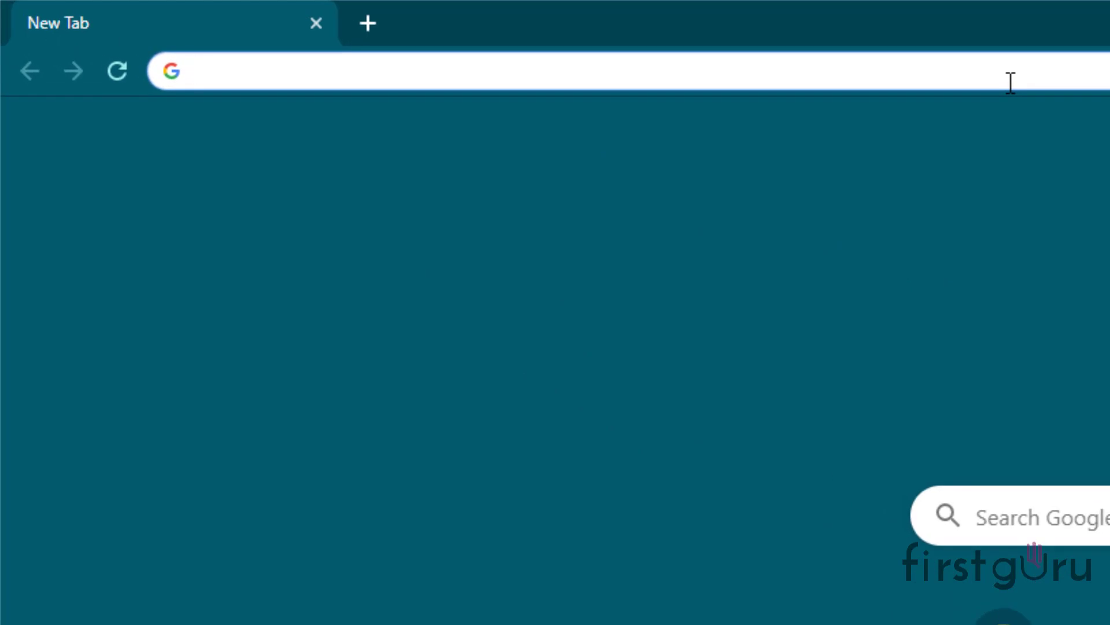
Open Gmail in Chrome from the 'gmail' address bar suggestion.
type("g")
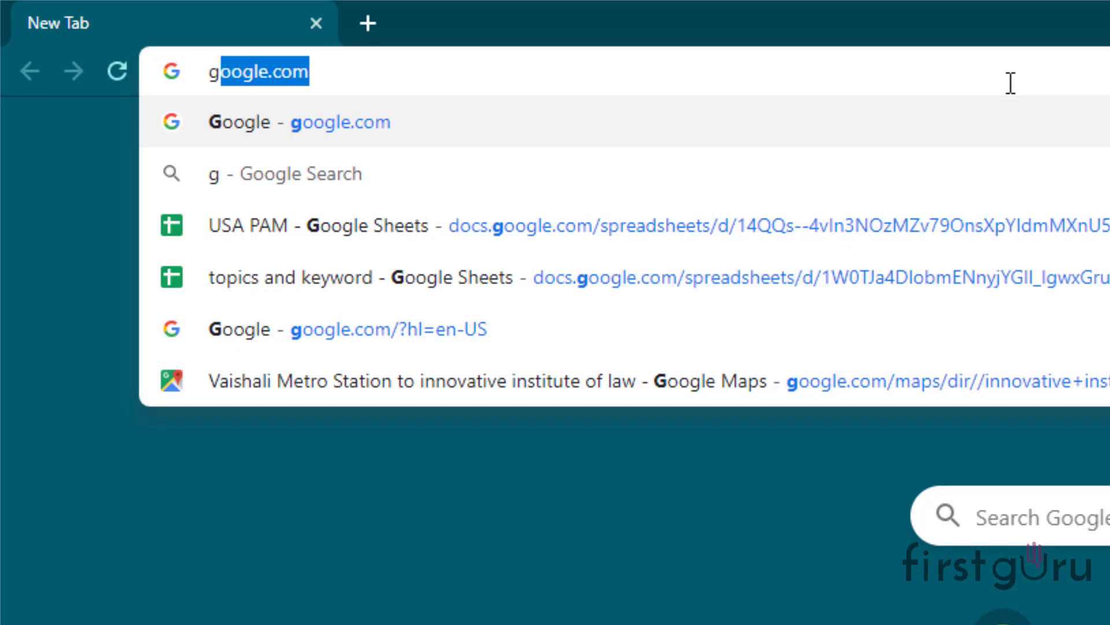
type("mail")
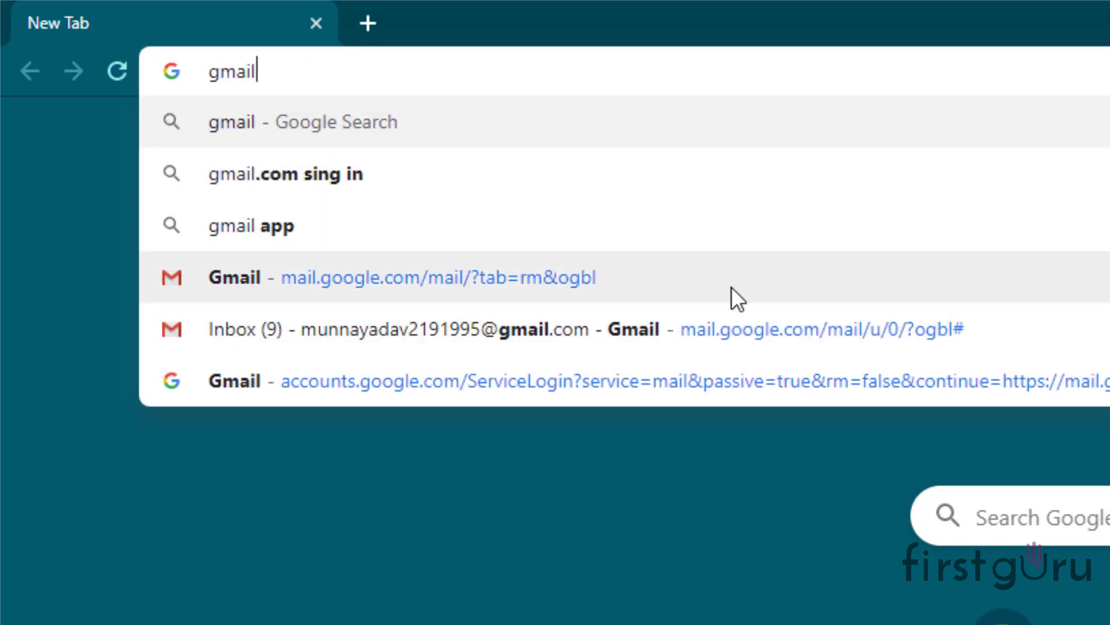
left_click(731, 286)
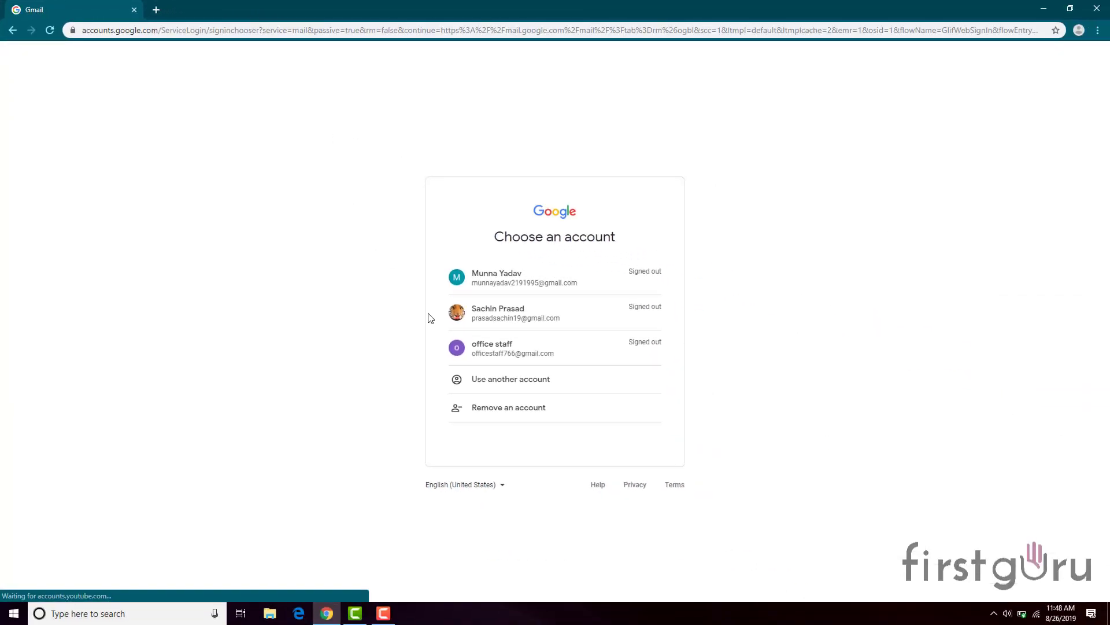
From the account chooser, start creating a new Google account for personal use.
left_click(560, 391)
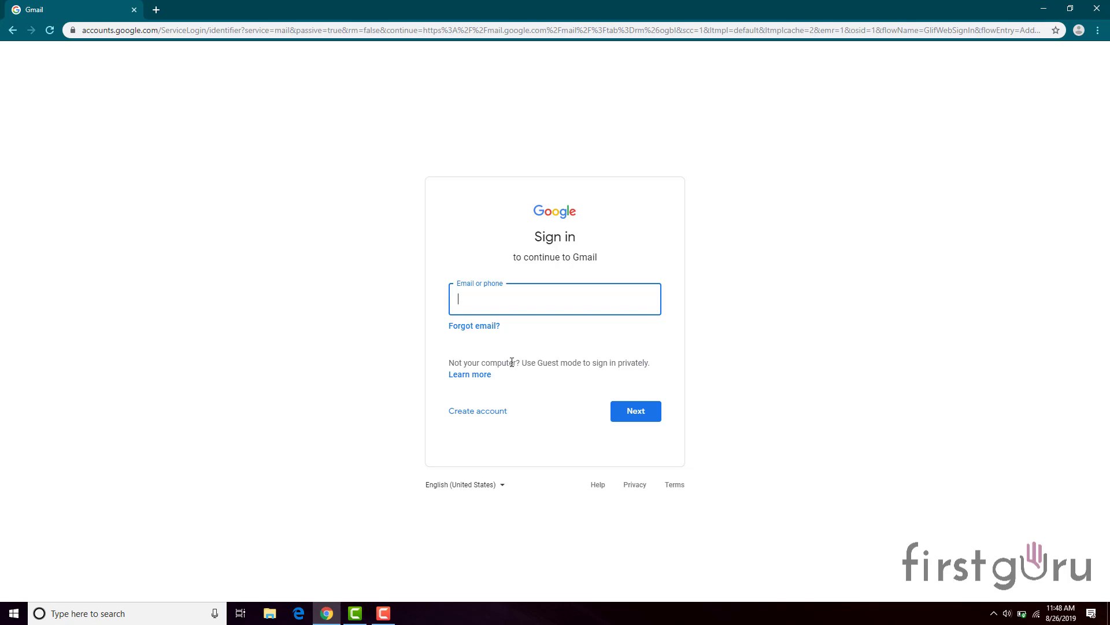
left_click(487, 415)
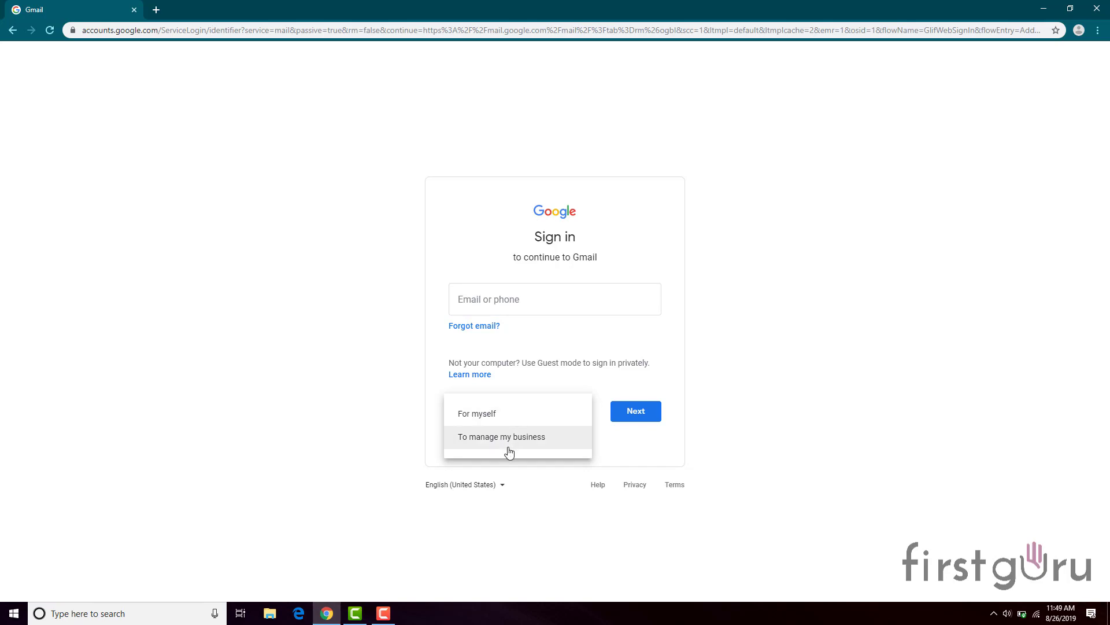
left_click(524, 421)
Enter the user's first name, last name and a short username.
left_click(434, 283)
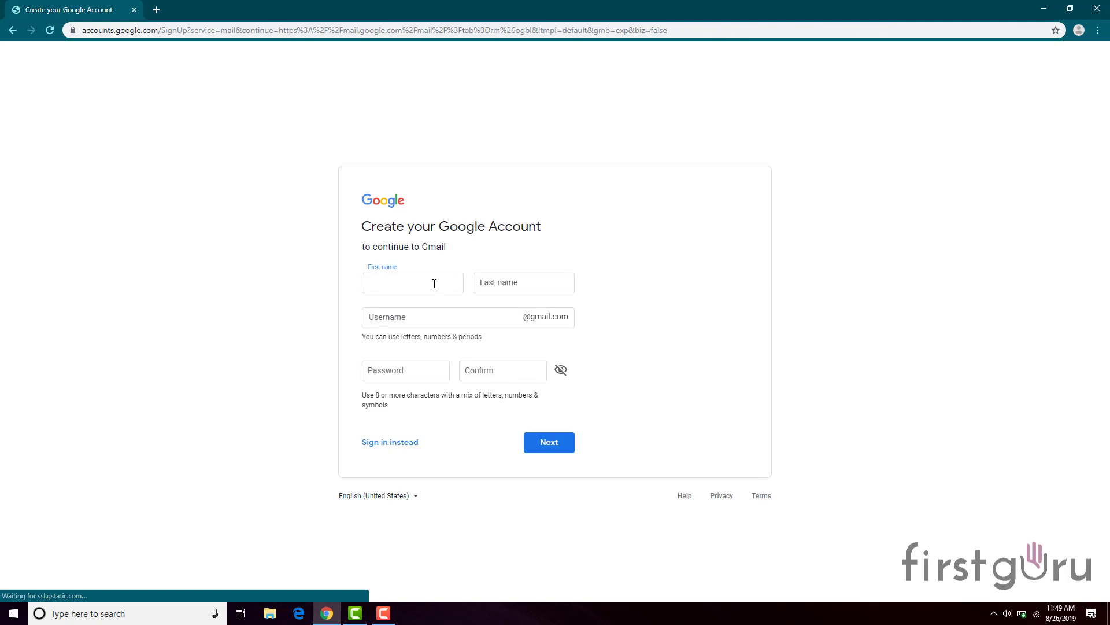
key("Tab")
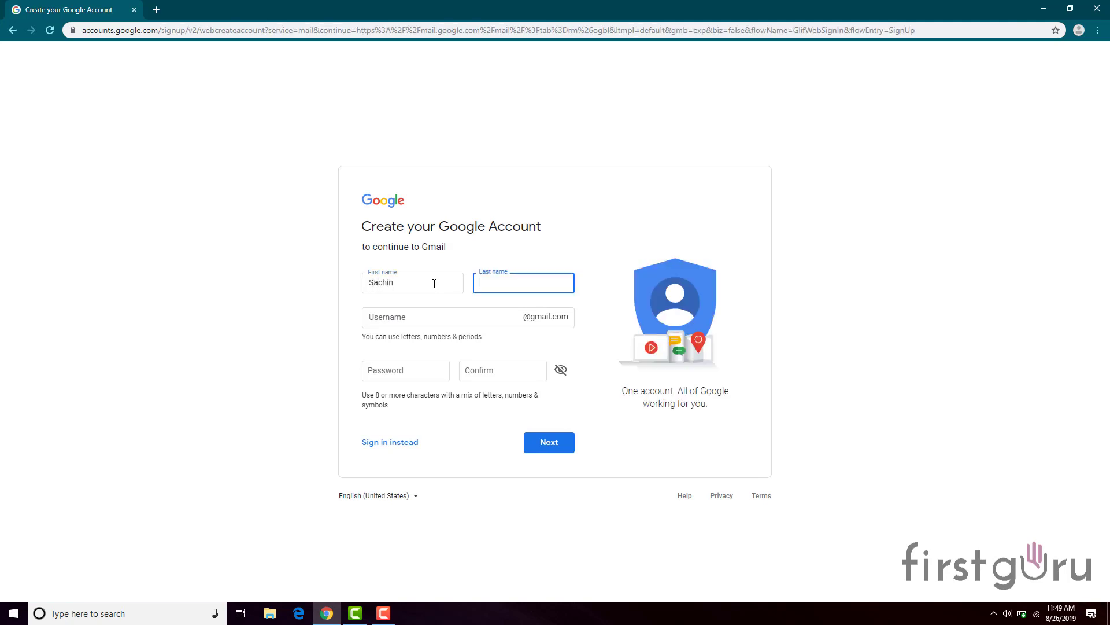
key("Tab")
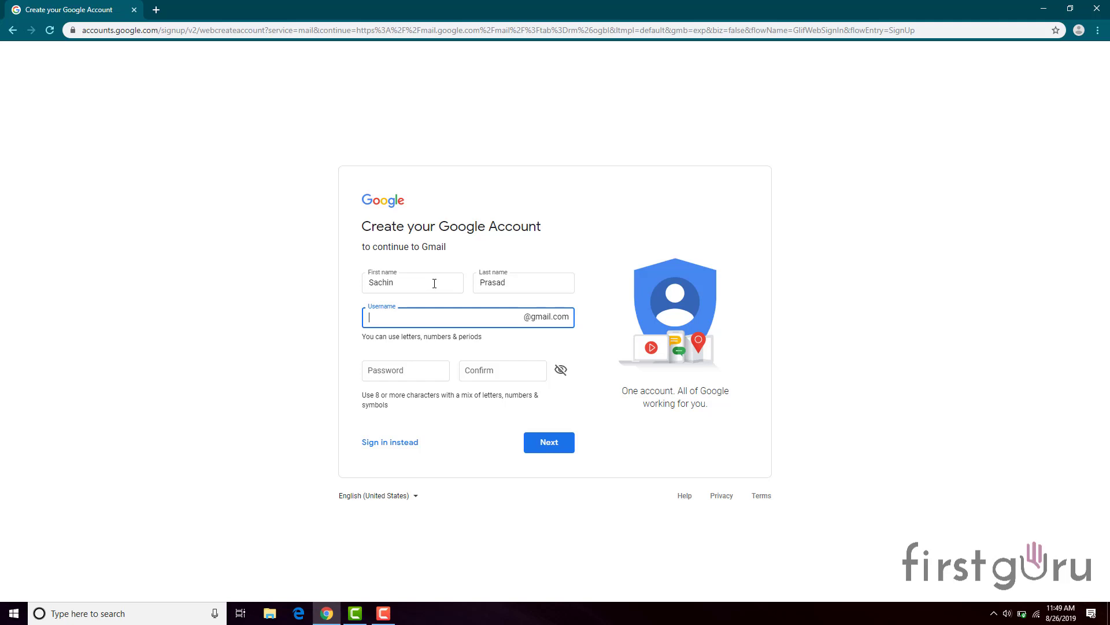
Enter and confirm the account password, then submit the sign-up form.
left_click(427, 374)
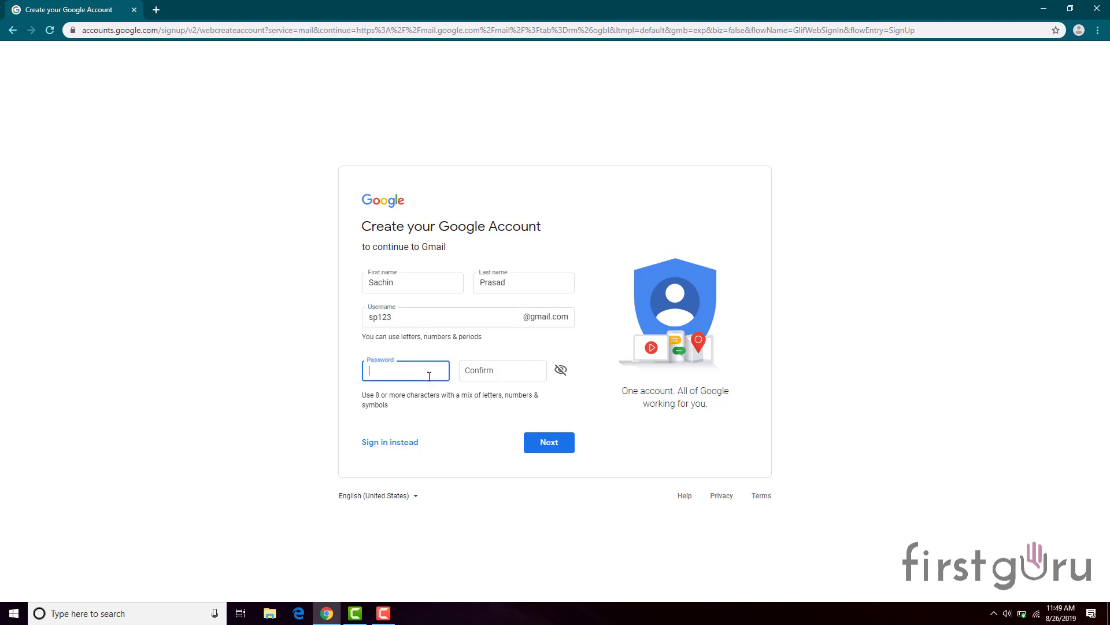
key("ctrl+v")
left_click(485, 371)
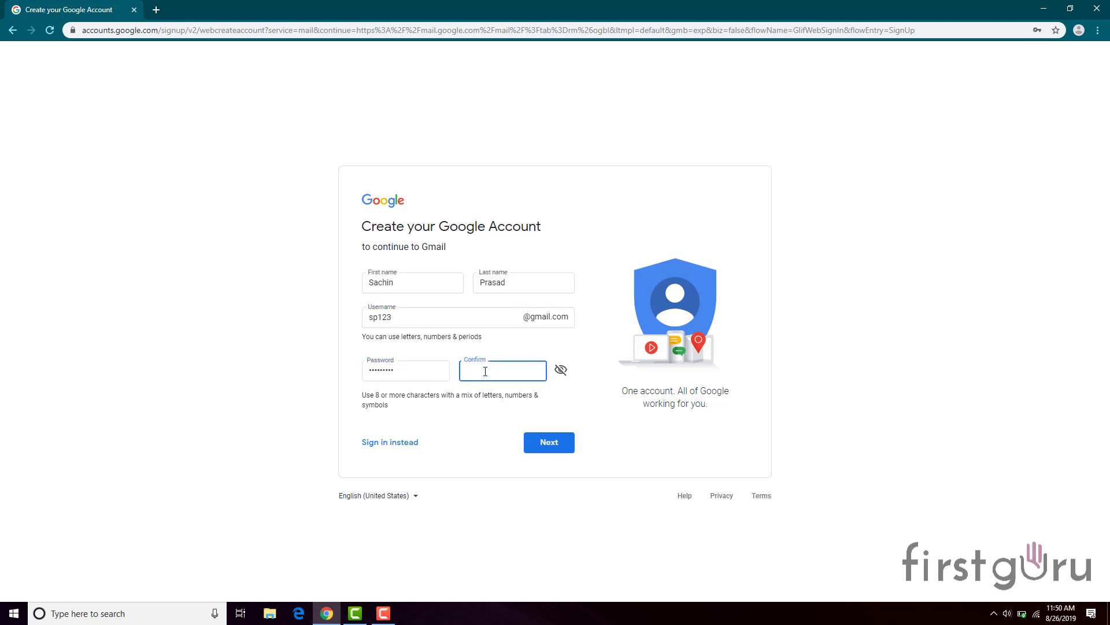
type("*********")
left_click(544, 447)
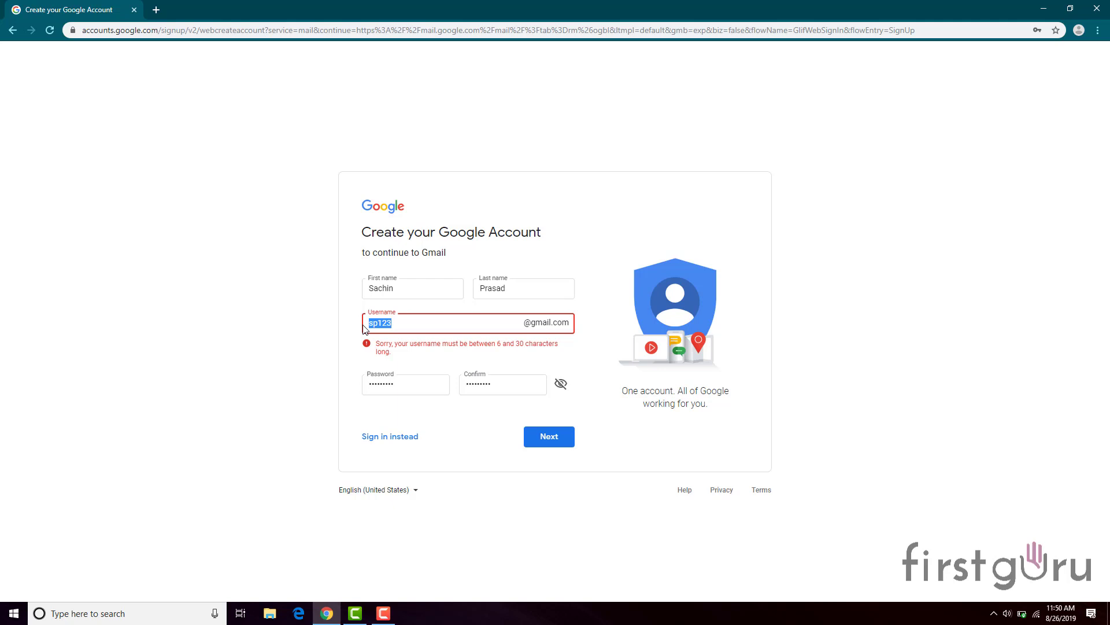
Replace the rejected username with a longer one and submit it.
key("BackSpace")
type("Sa")
key("BackSpace")
key("BackSpace")
left_click(550, 439)
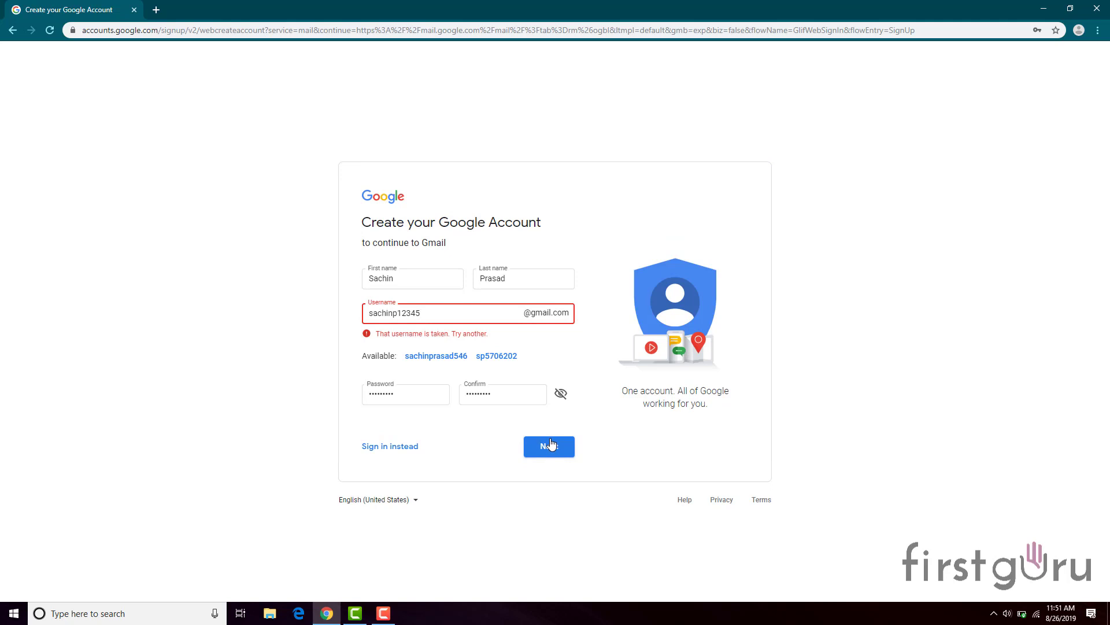
Revise the taken username with added digits and resubmit until it is accepted.
key("BackSpace")
key("BackSpace")
key("BackSpace")
key("BackSpace")
key("BackSpace")
left_click(550, 445)
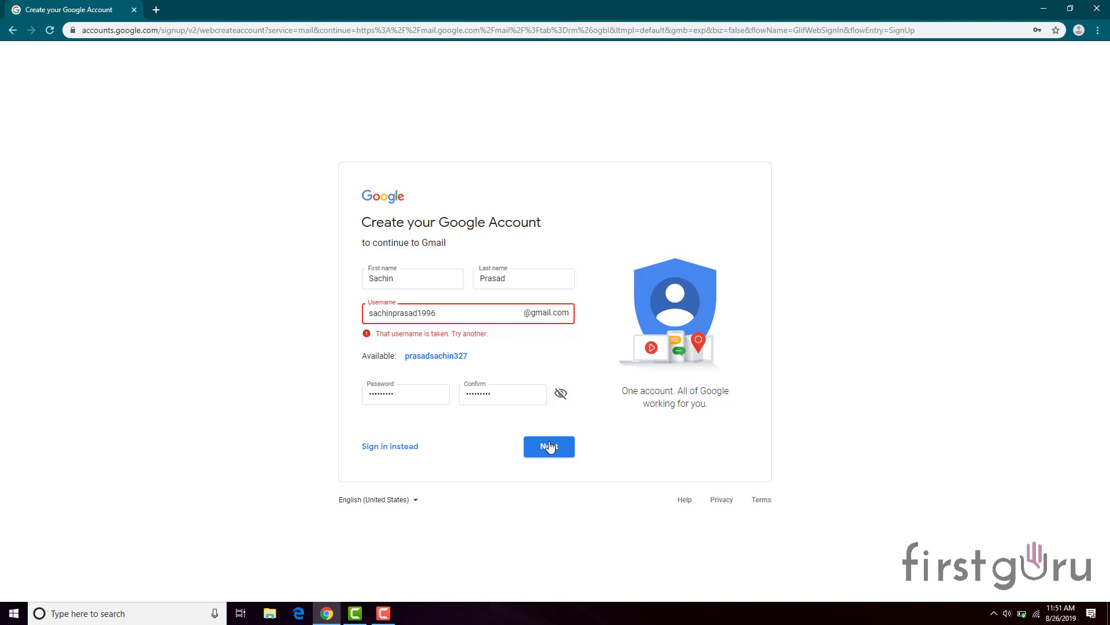
type("0919")
left_click(567, 454)
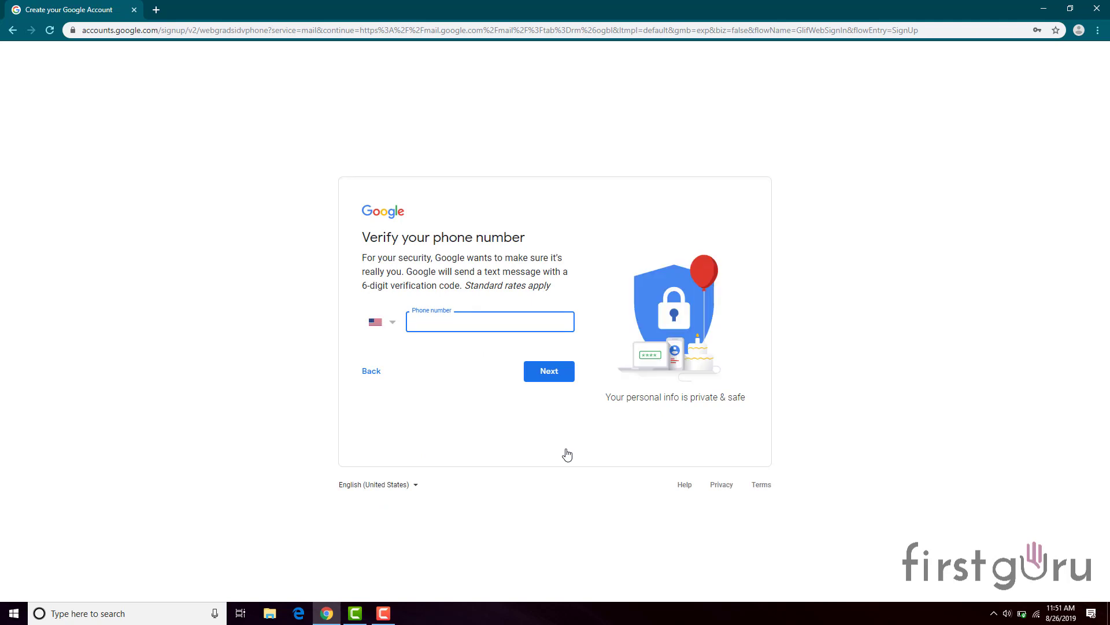
Submit the phone number with India +91 country code and enter the six-digit texted code.
left_click(392, 323)
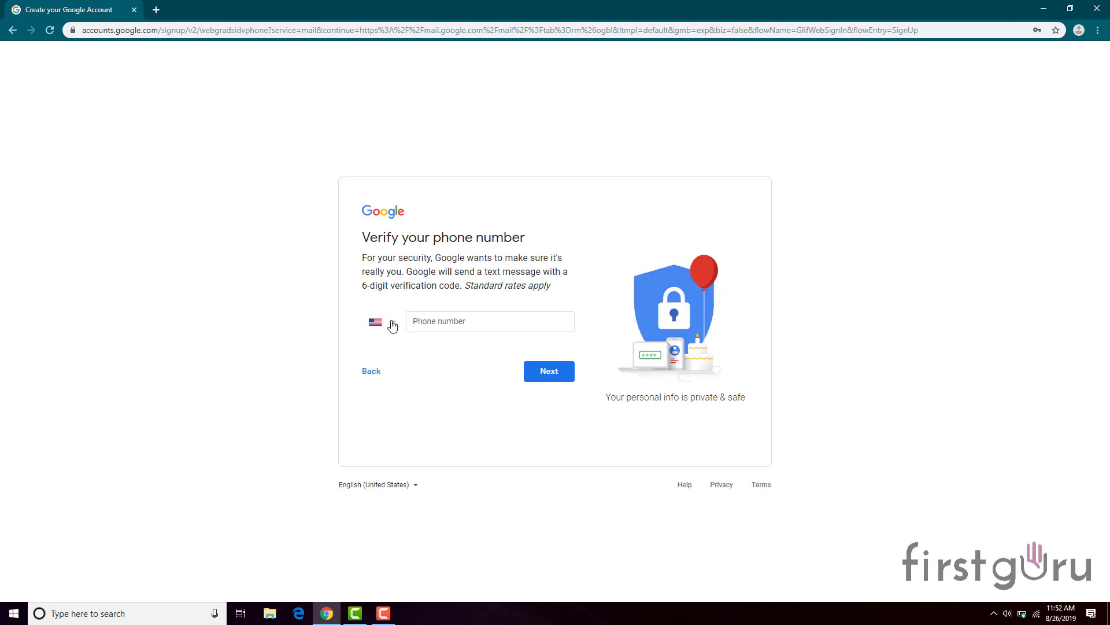
left_click(392, 323)
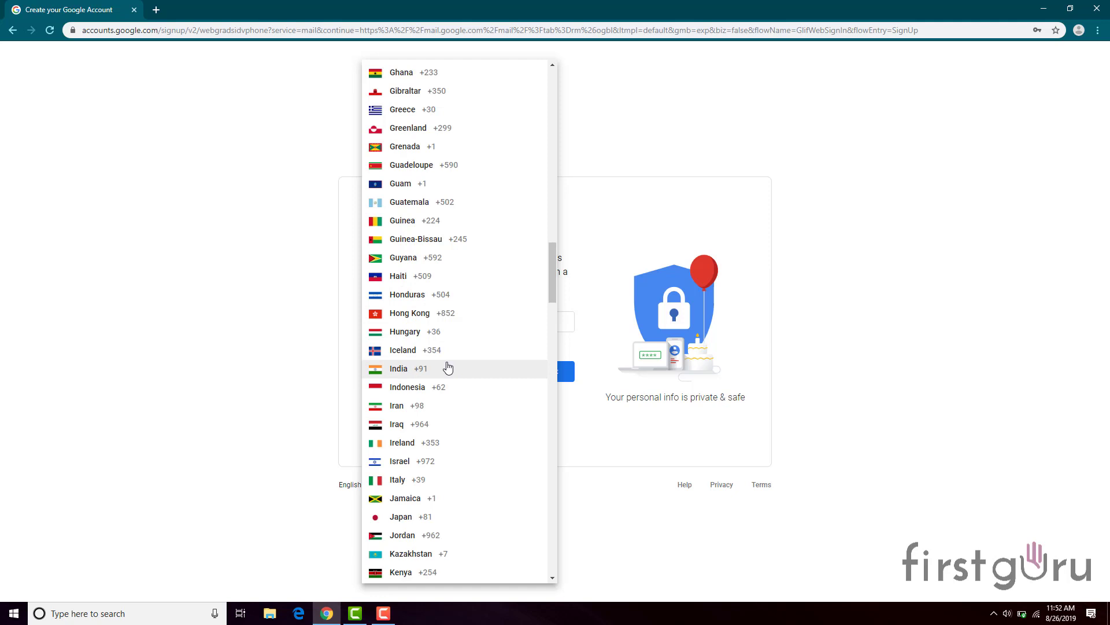
left_click(448, 367)
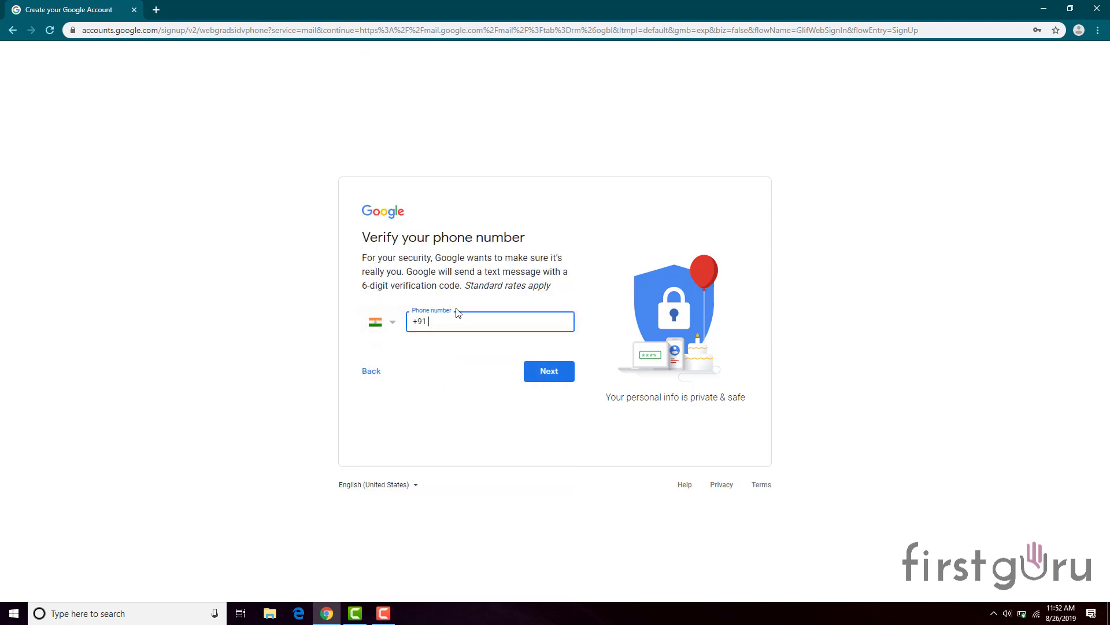
key("ctrl+v")
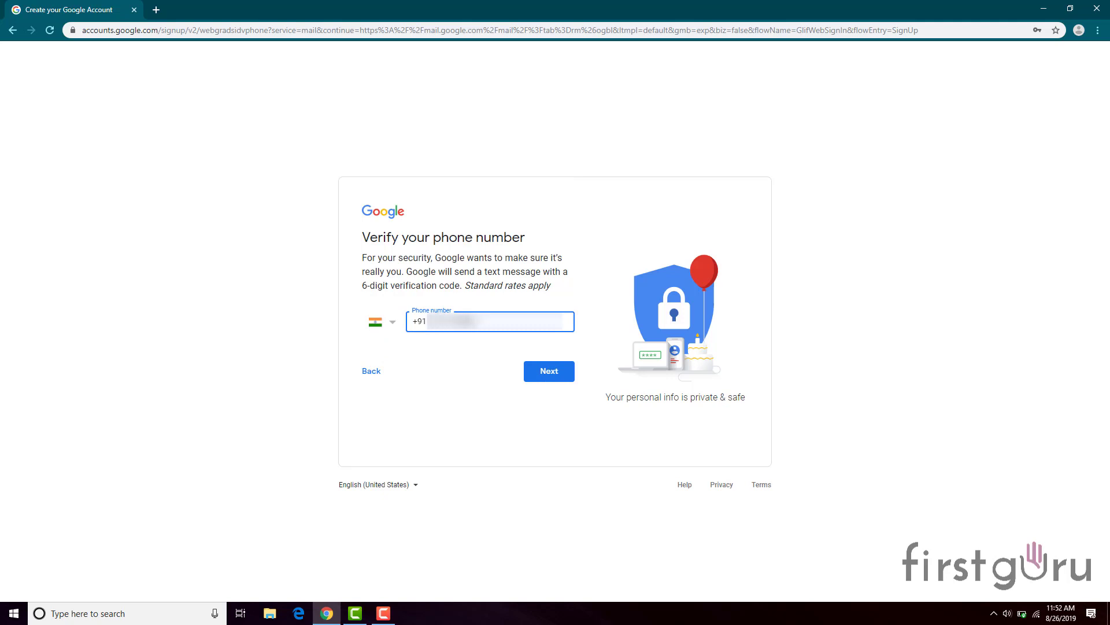
left_click(547, 370)
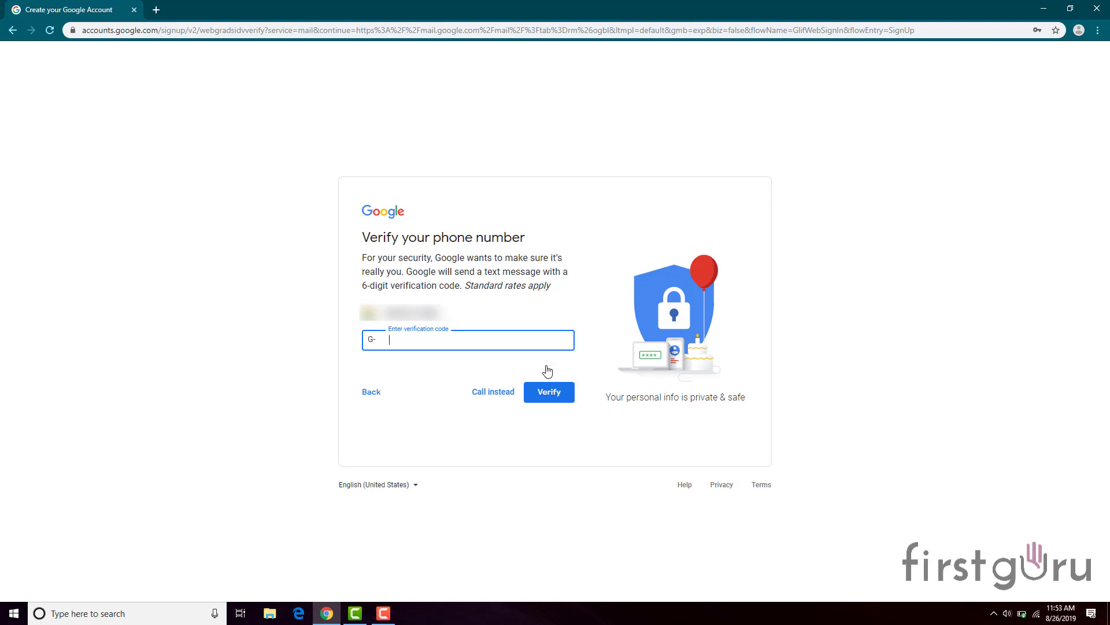
left_click(544, 394)
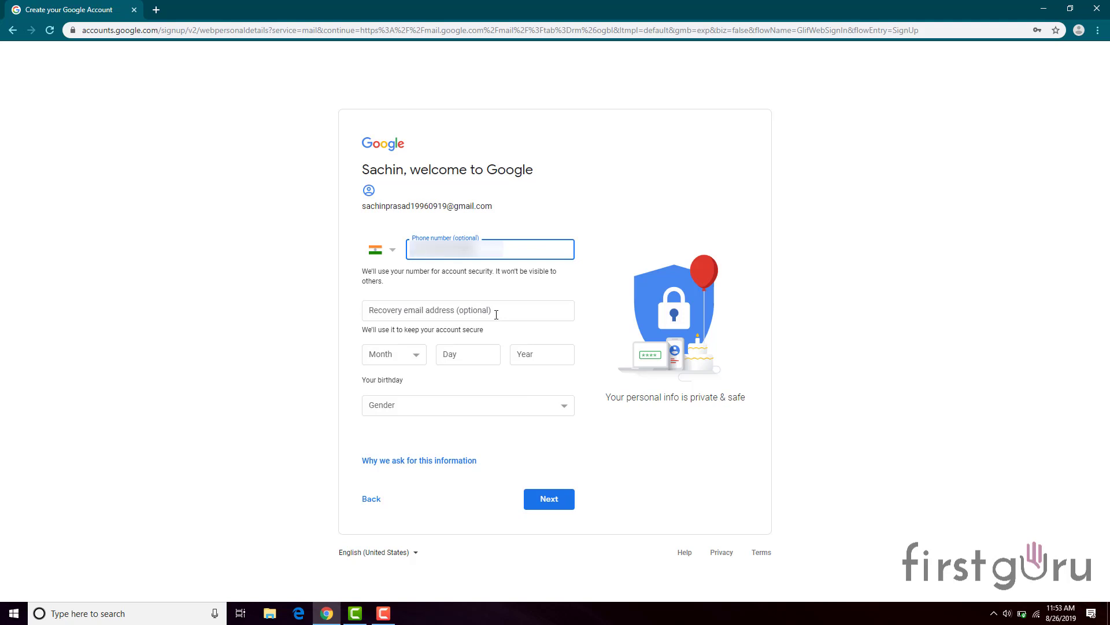
left_click(417, 358)
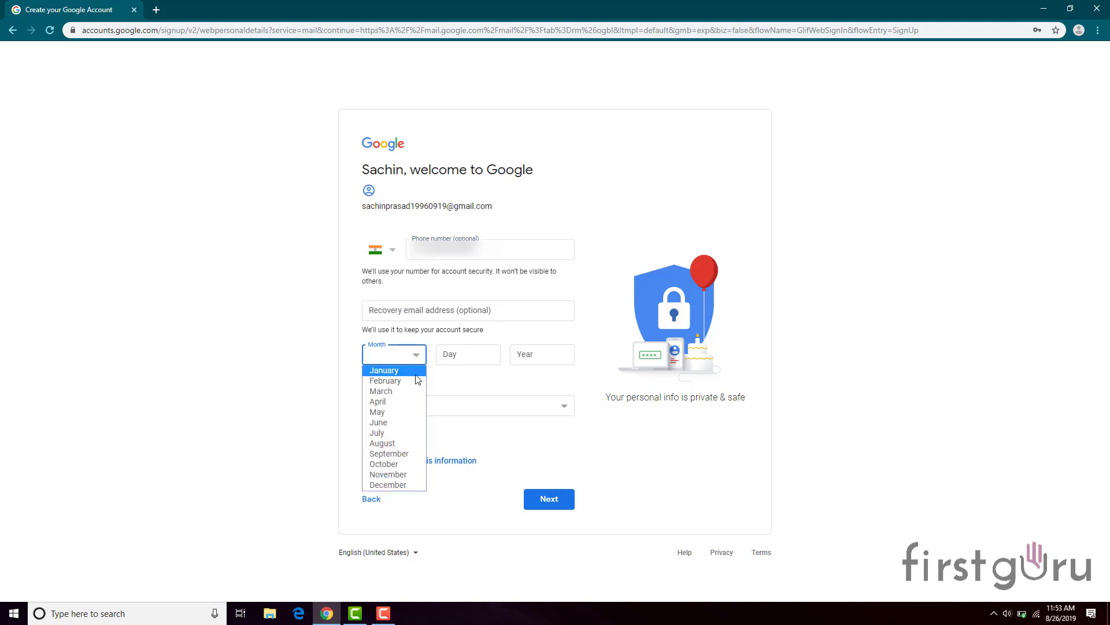
left_click(414, 453)
left_click(476, 355)
type("19")
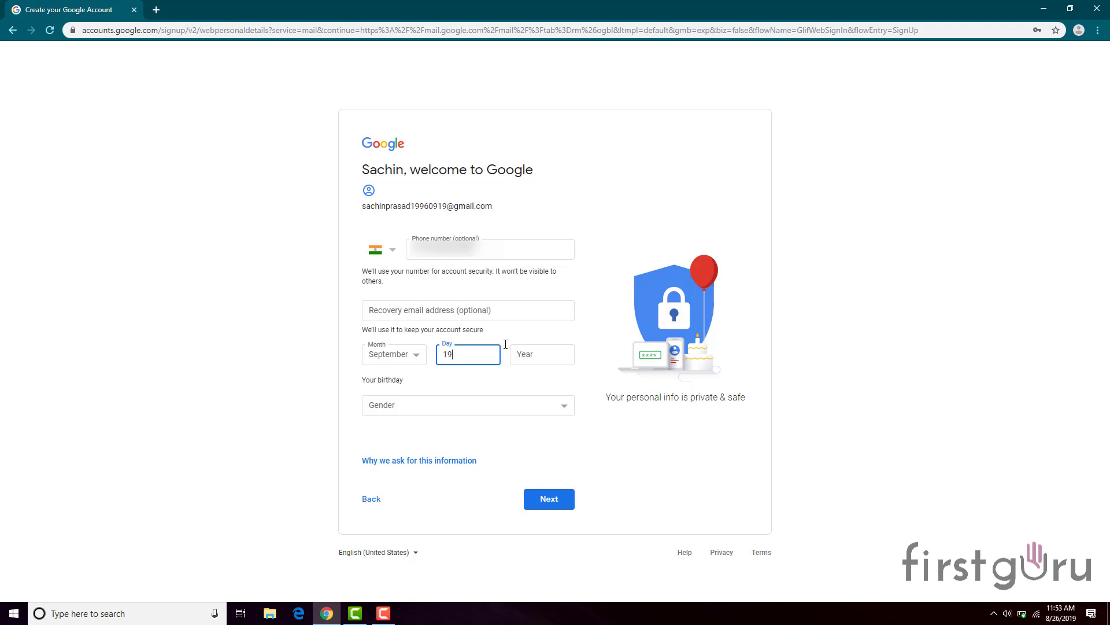
left_click(545, 355)
type("1996")
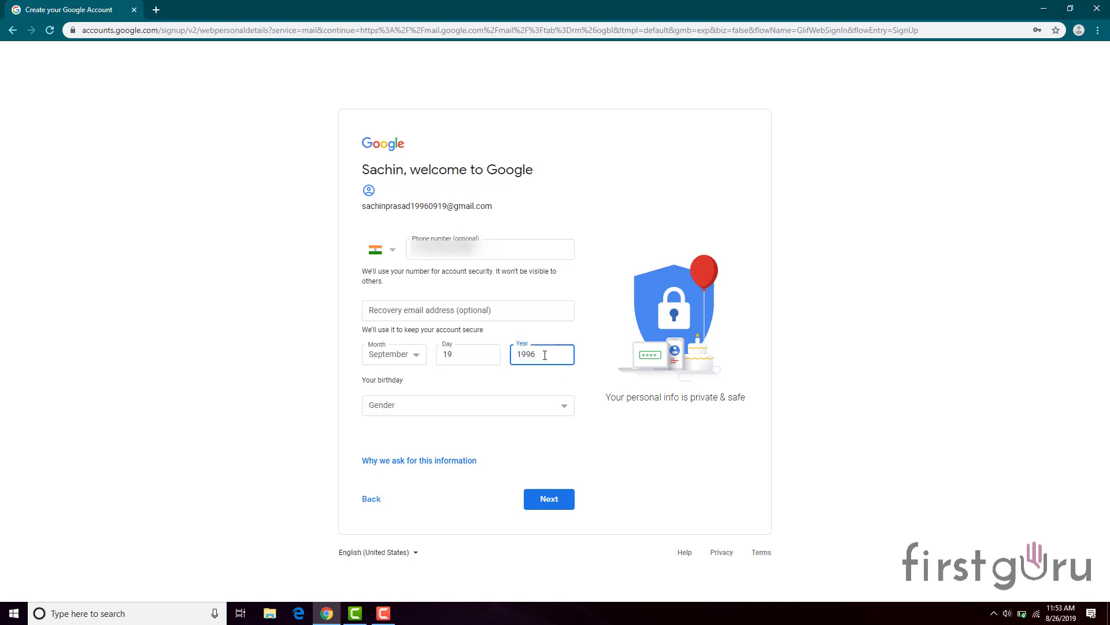
Set the gender to Male and submit the personal details.
left_click(550, 405)
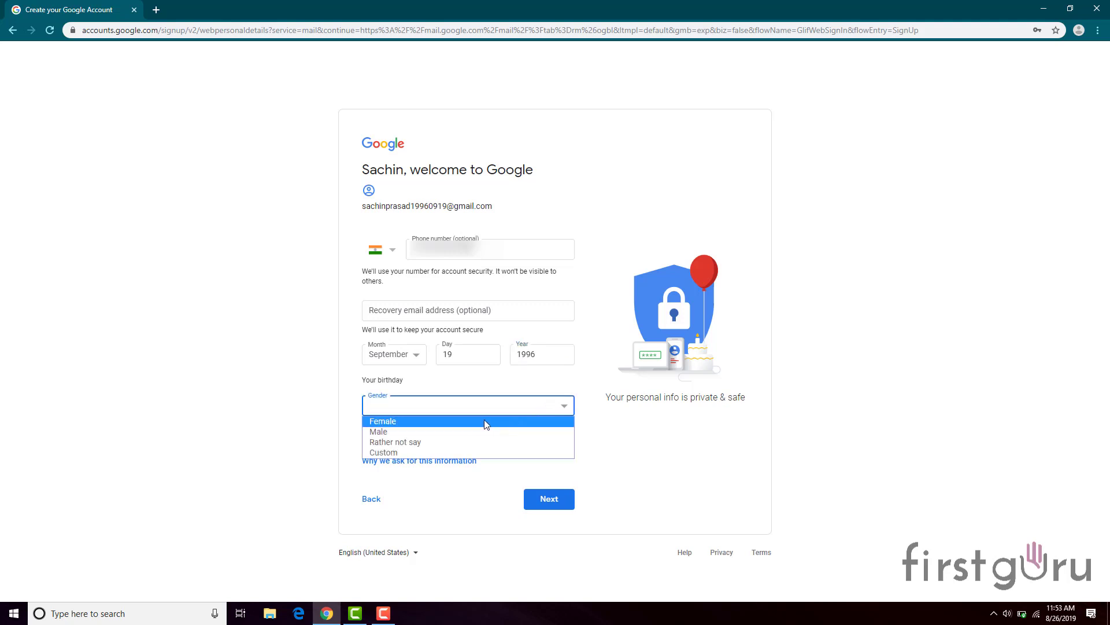
left_click(455, 431)
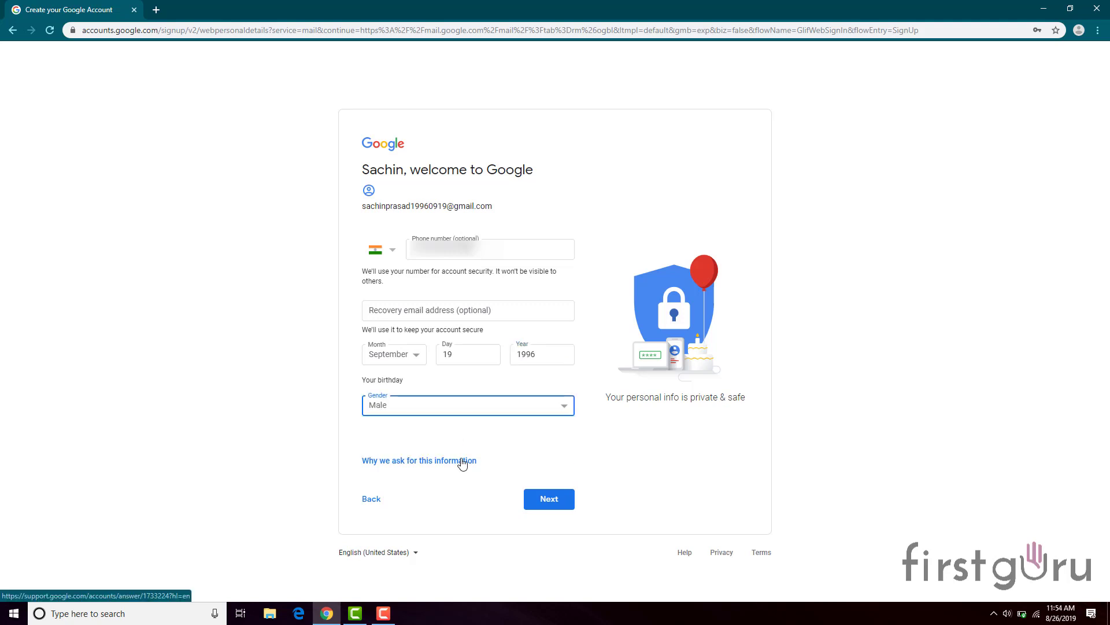
left_click(533, 500)
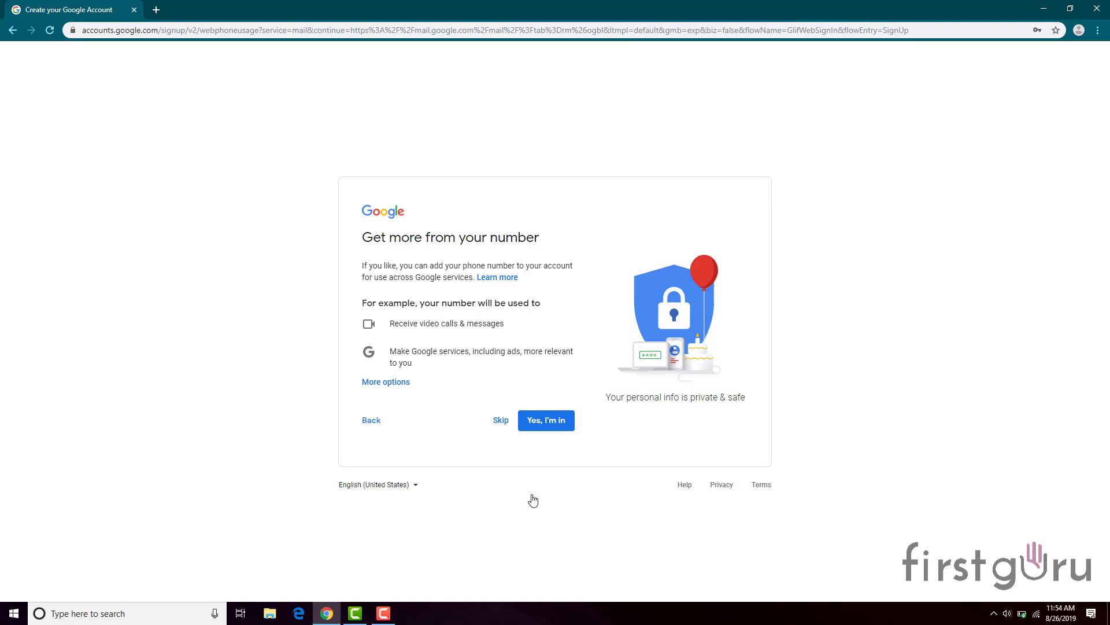
Skip the extra phone-number services and agree to Google's Privacy and Terms.
left_click(499, 422)
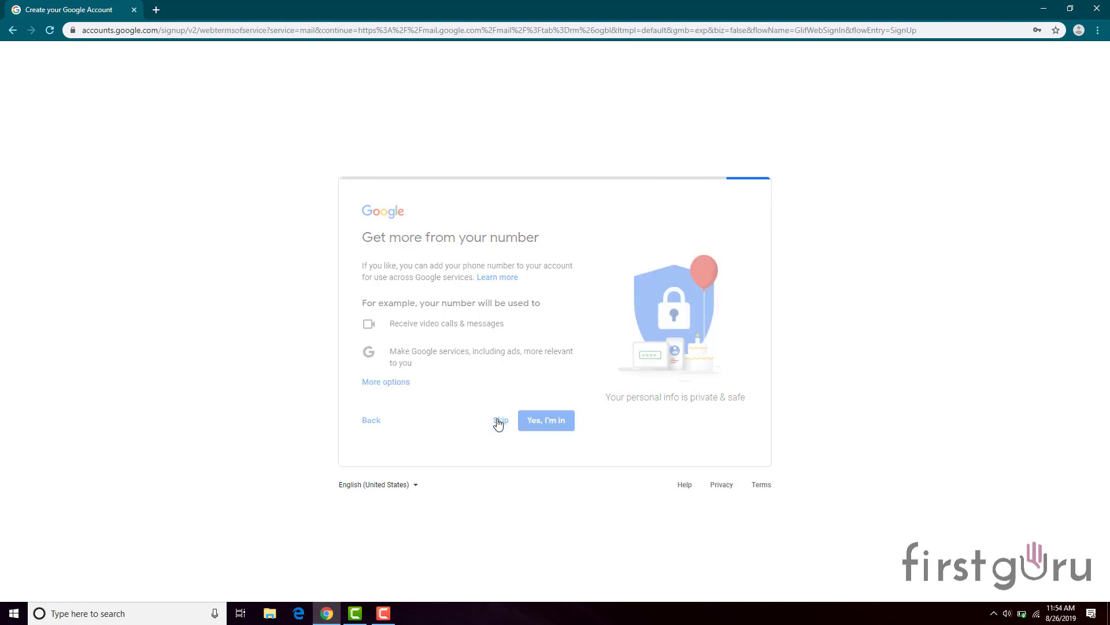
scroll(496, 422, "down", 10)
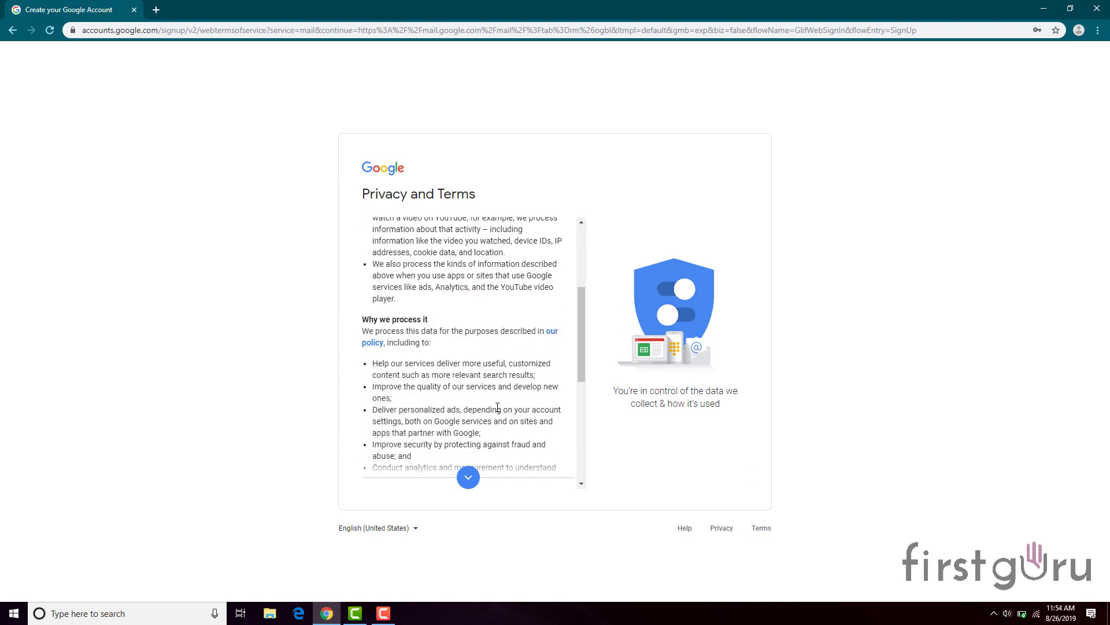
scroll(492, 411, "down", 1)
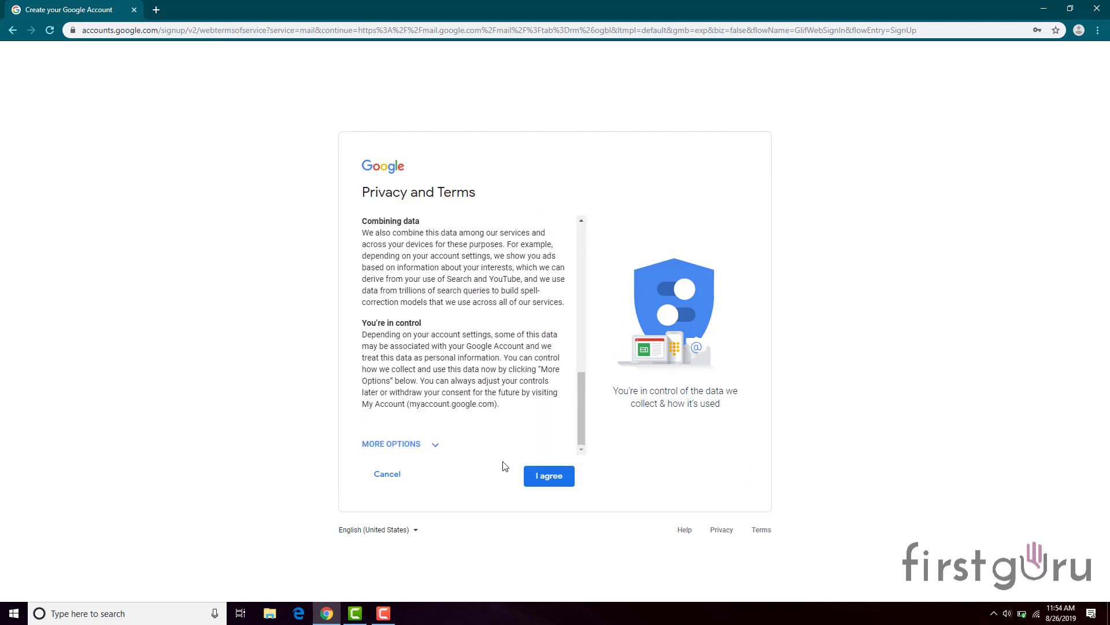
left_click(544, 477)
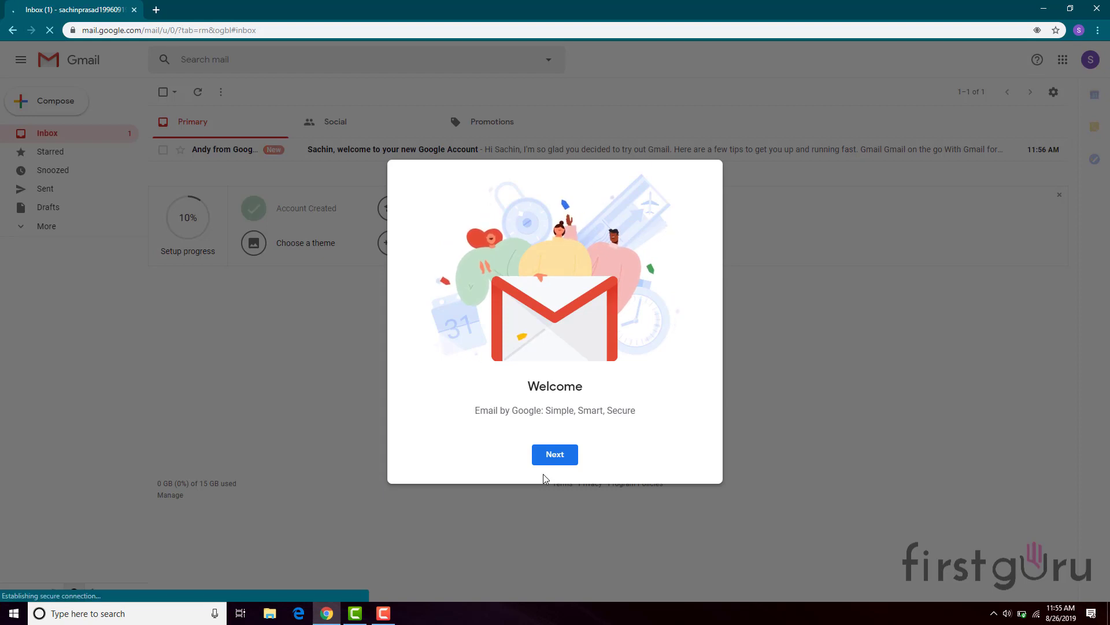
Dismiss Gmail's Welcome and Choose a view dialogs, keeping the Default view.
left_click(563, 455)
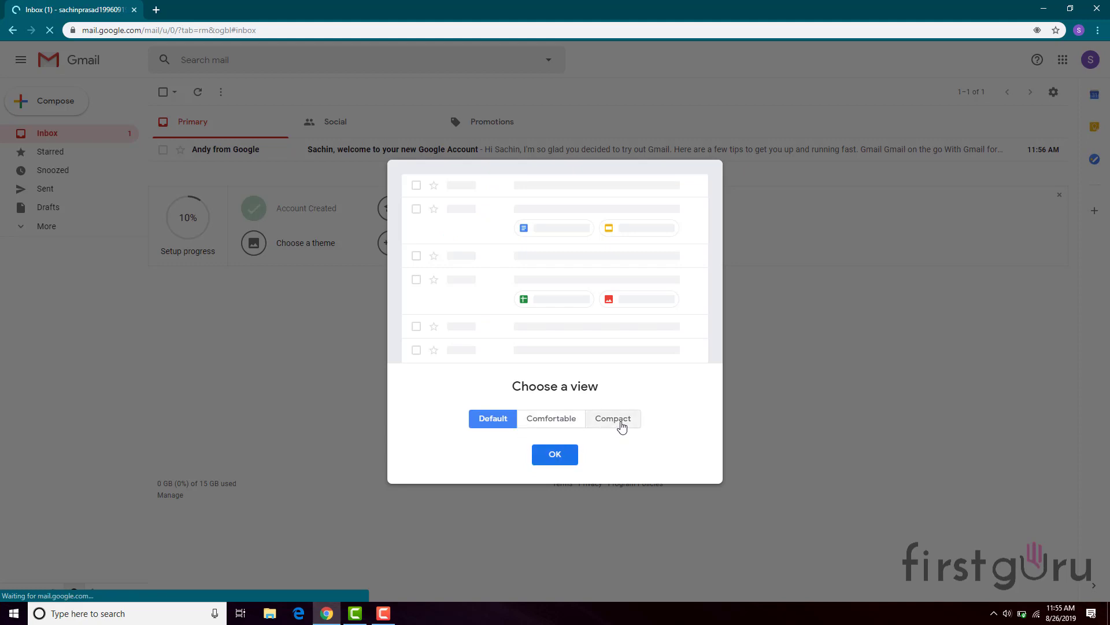
left_click(556, 454)
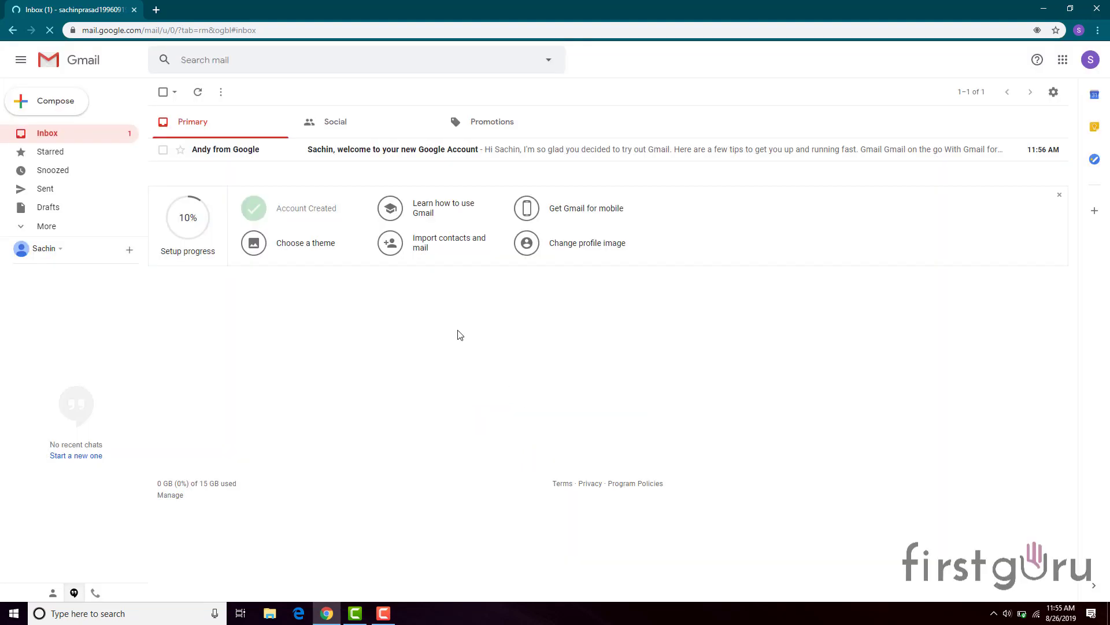
Discard a new message, confirm Sent and Drafts are empty, and show the account panel.
left_click(56, 109)
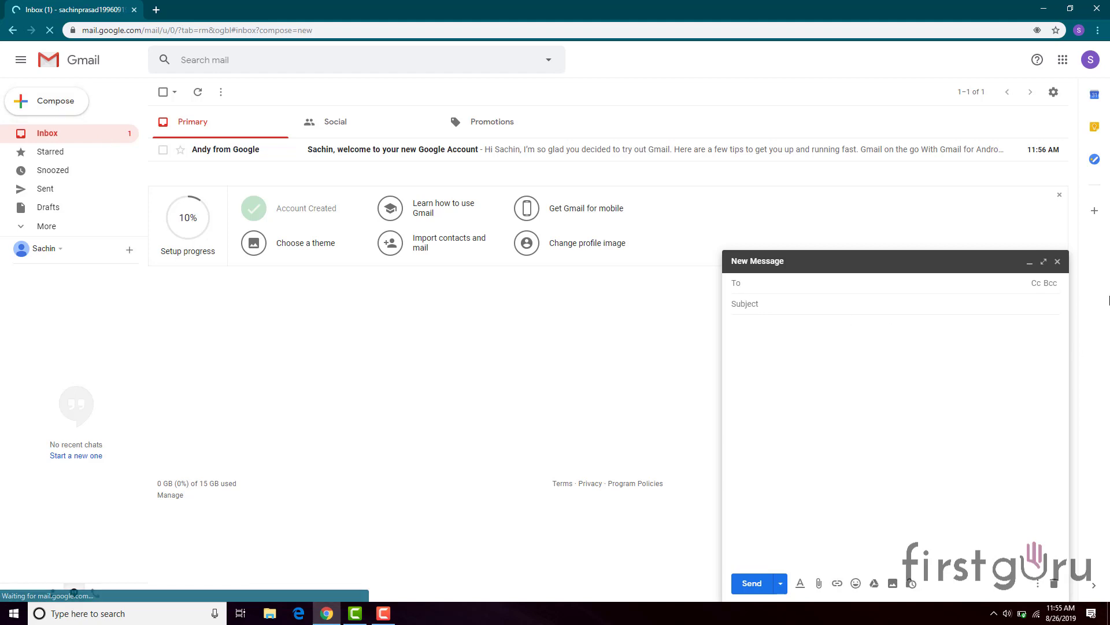
left_click(1058, 262)
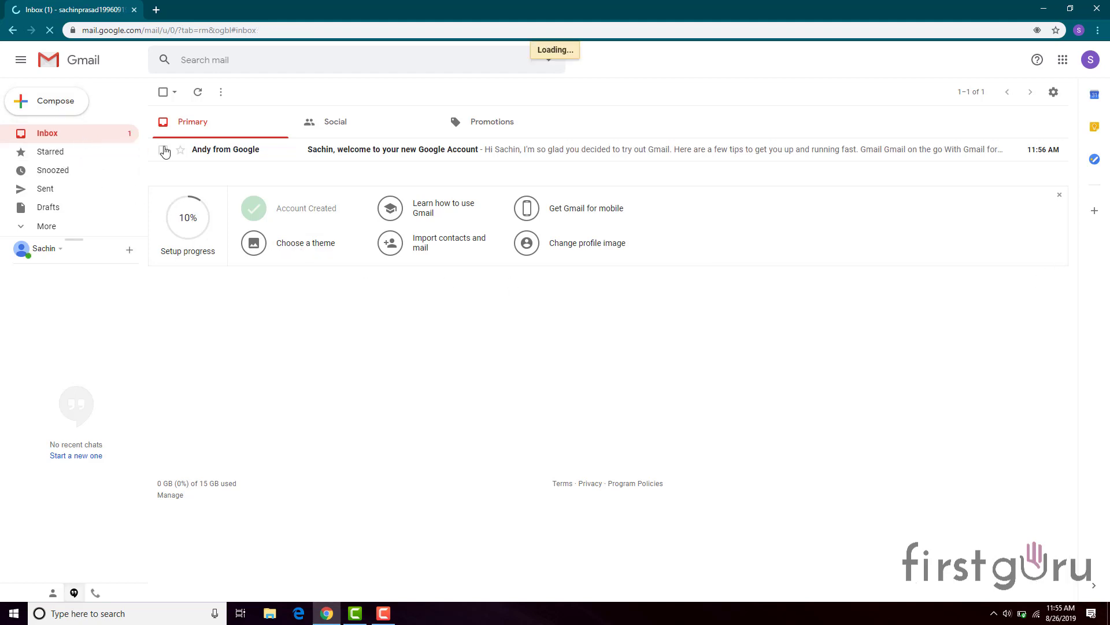
left_click(47, 191)
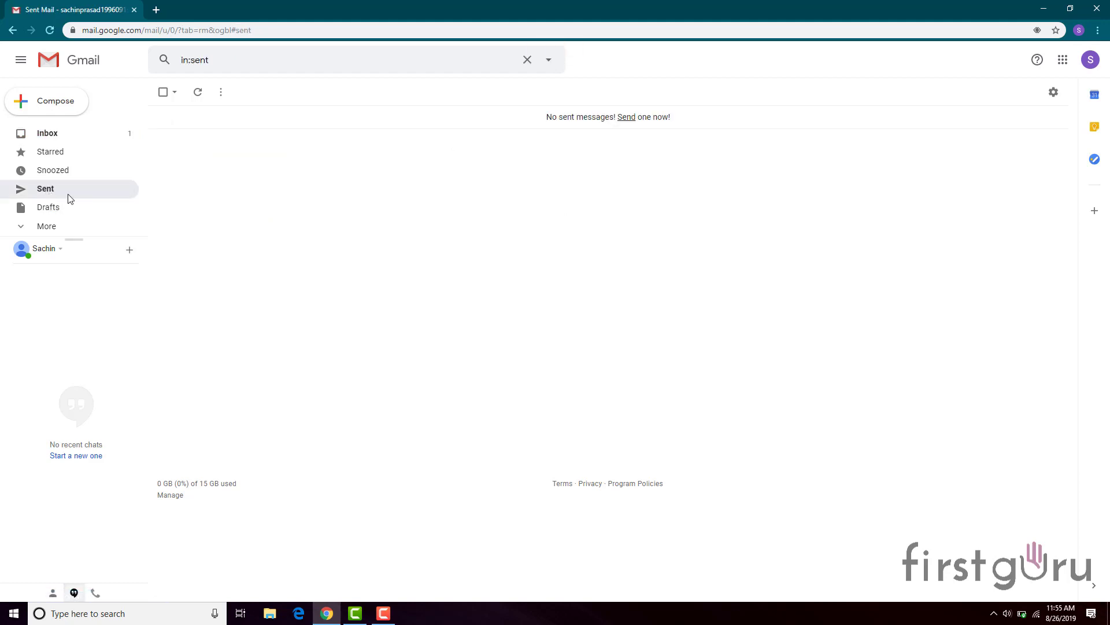
left_click(62, 213)
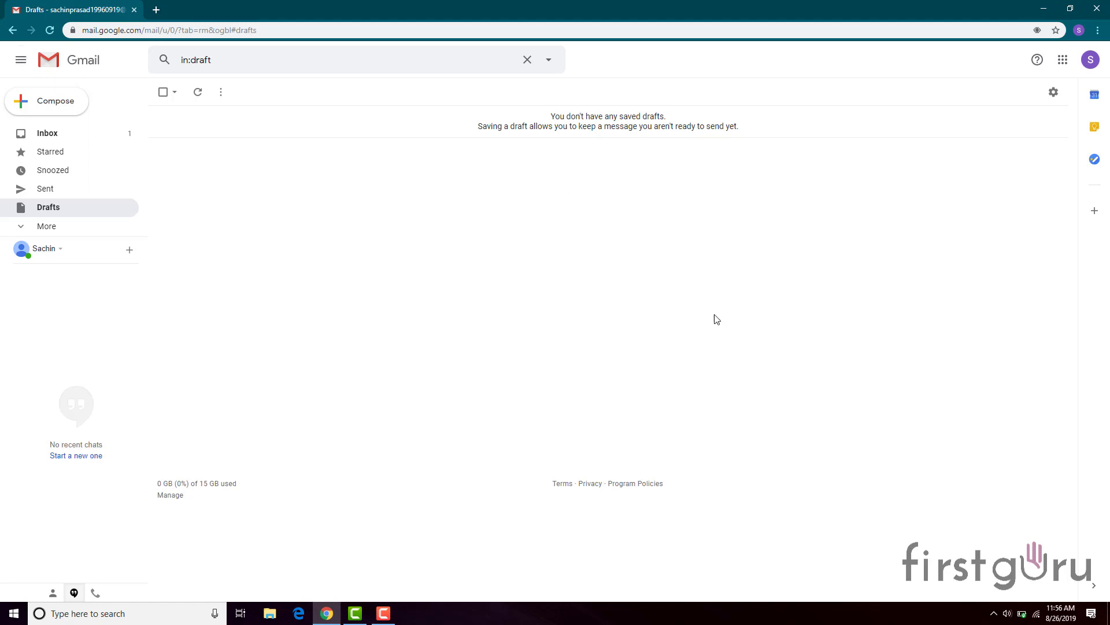
left_click(1091, 59)
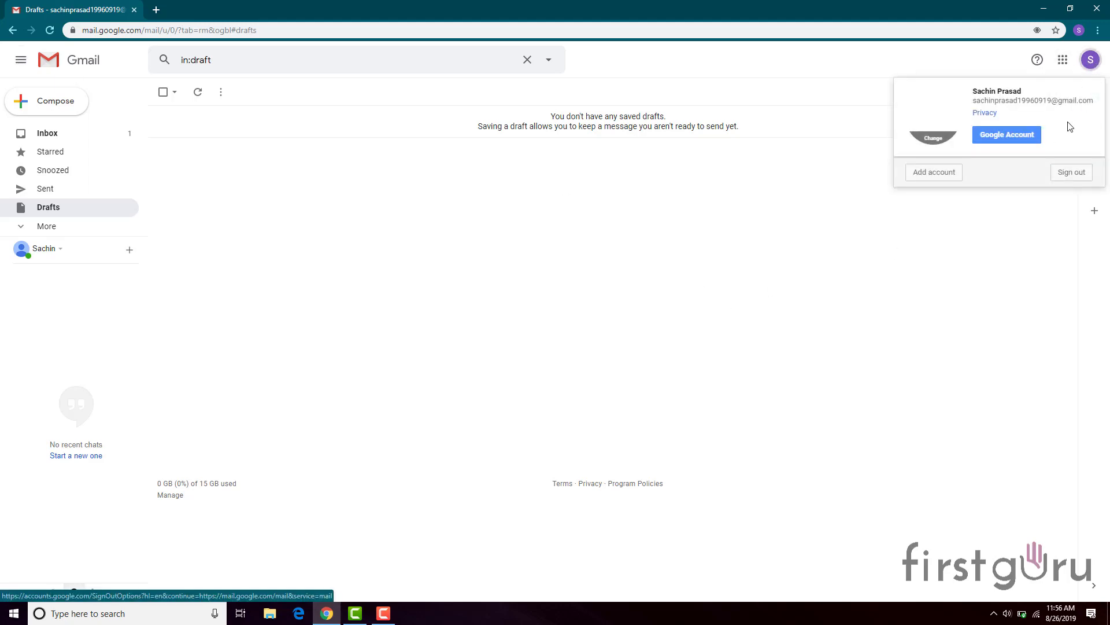